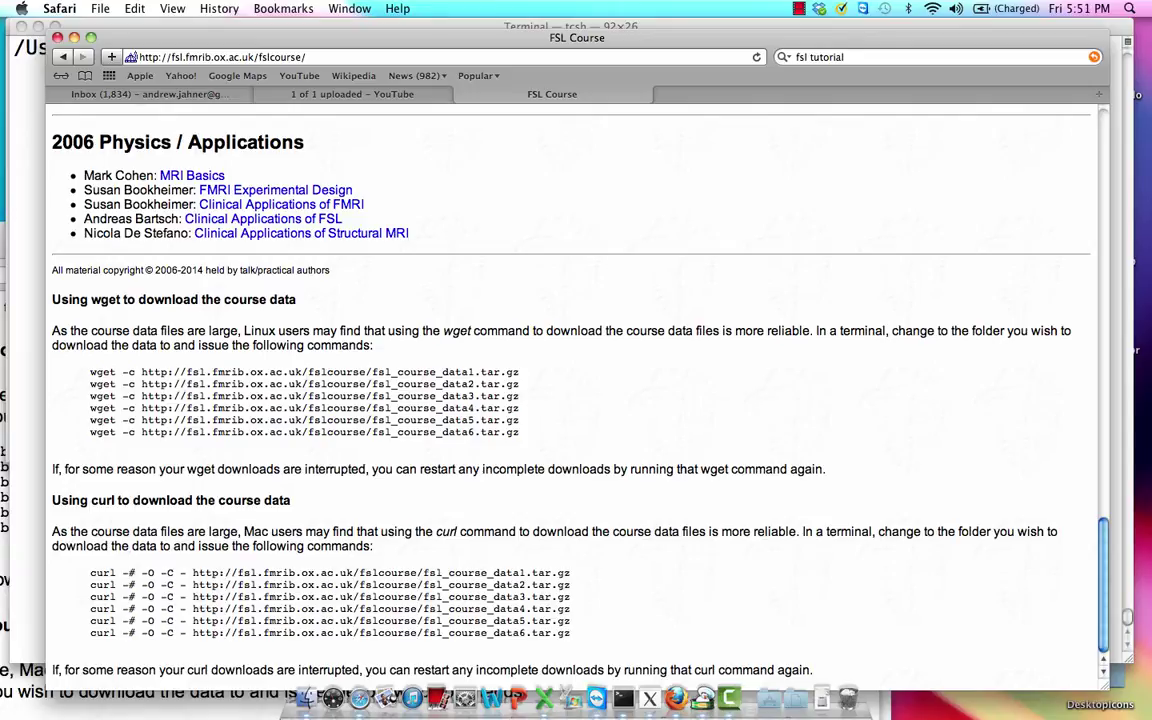
# Step: Review the fsl_course_data2 and fsl_course_data6 wget and curl download commands on the FSL Course page
pyautogui.press('Home')
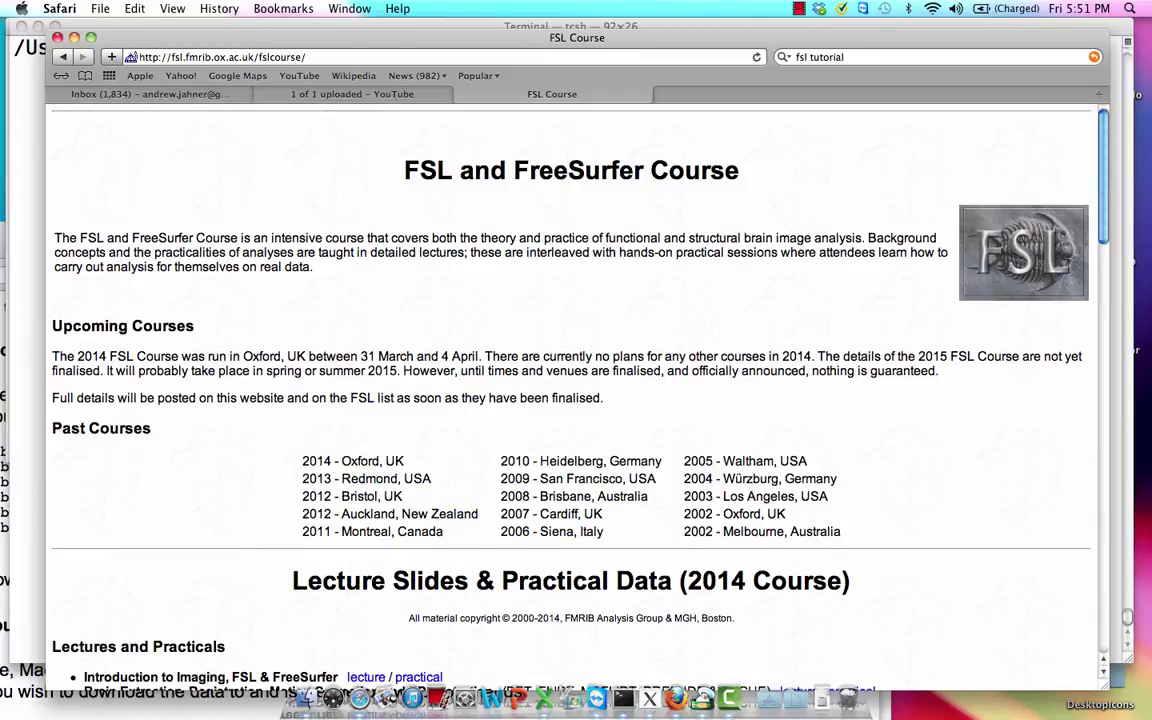
pyautogui.press('End')
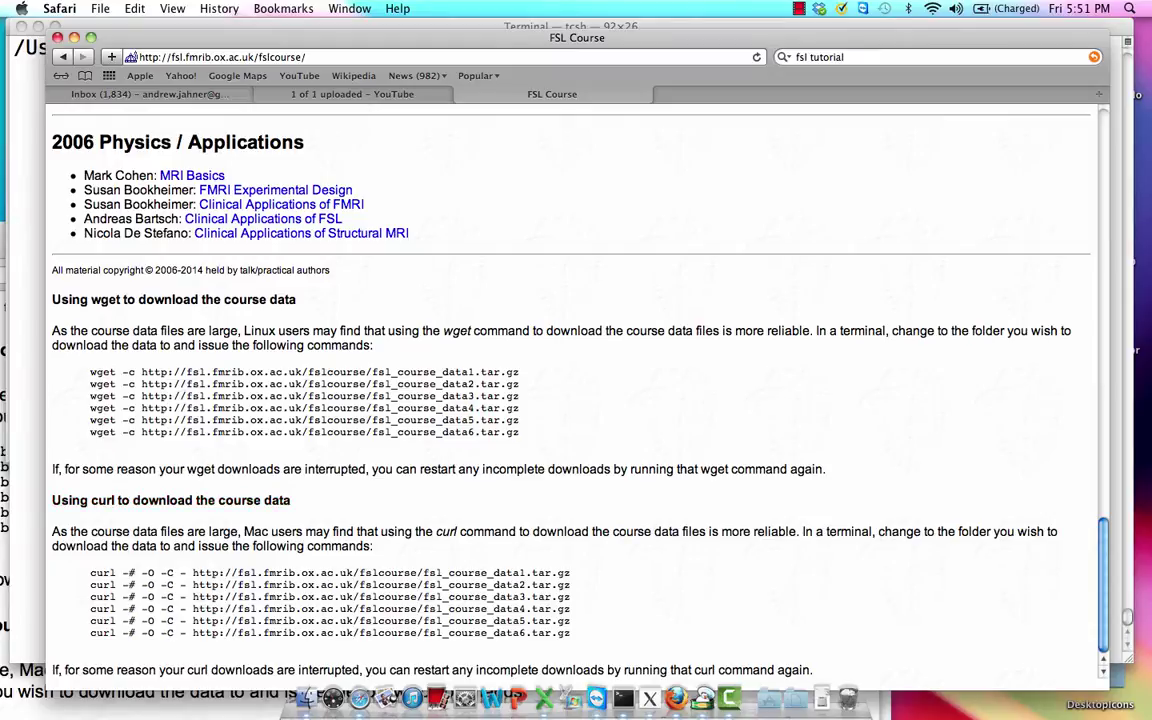
pyautogui.moveTo(519, 384); pyautogui.dragTo(90, 384)
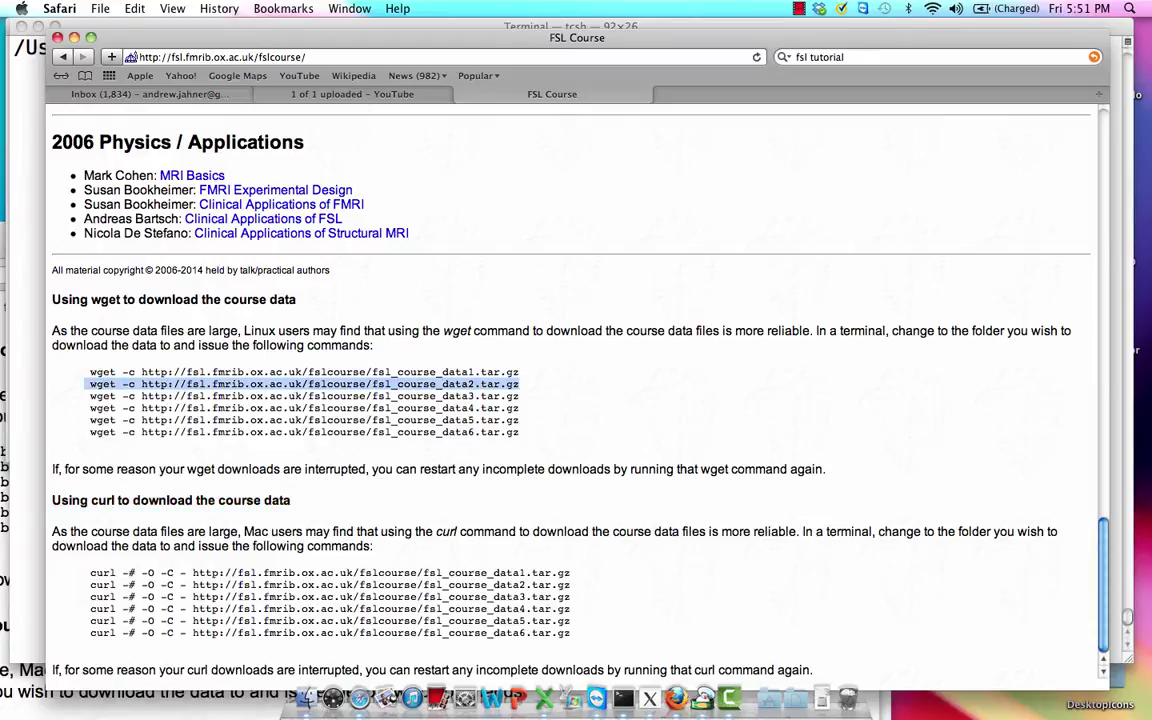
pyautogui.moveTo(519, 432); pyautogui.dragTo(88, 432)
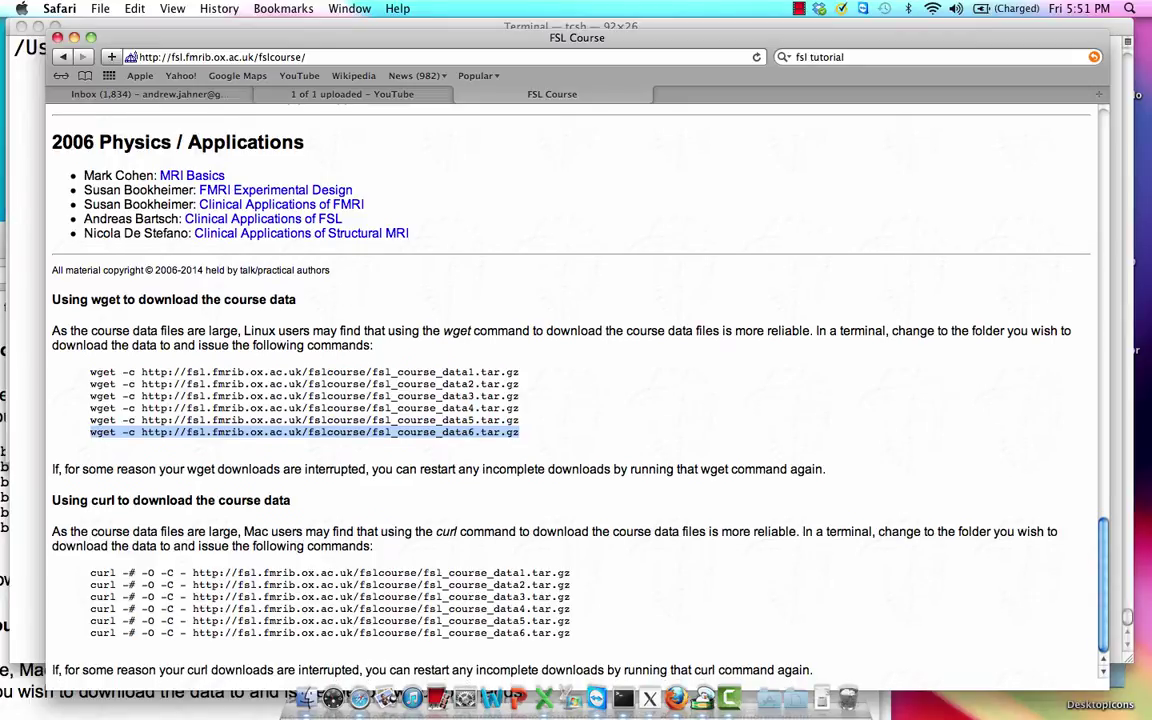
pyautogui.press('super+plus')
pyautogui.press('super+plus')
pyautogui.press('super+plus')
pyautogui.press('super+plus')
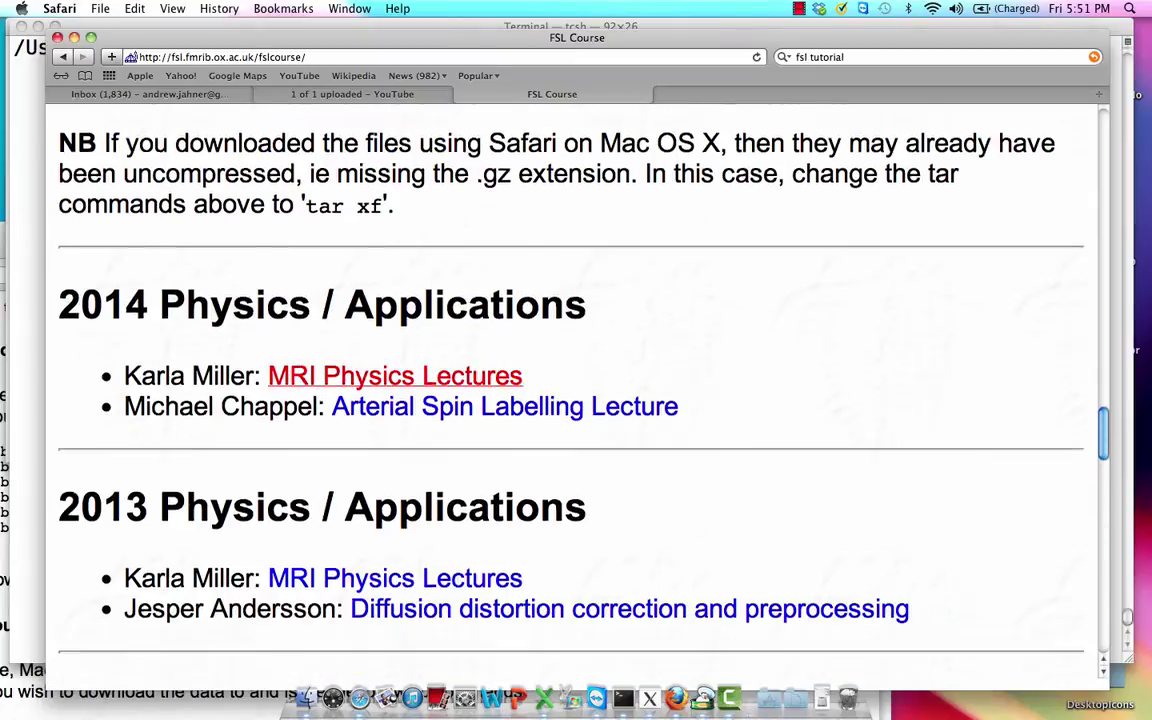
pyautogui.scroll(-15, 576, 380)
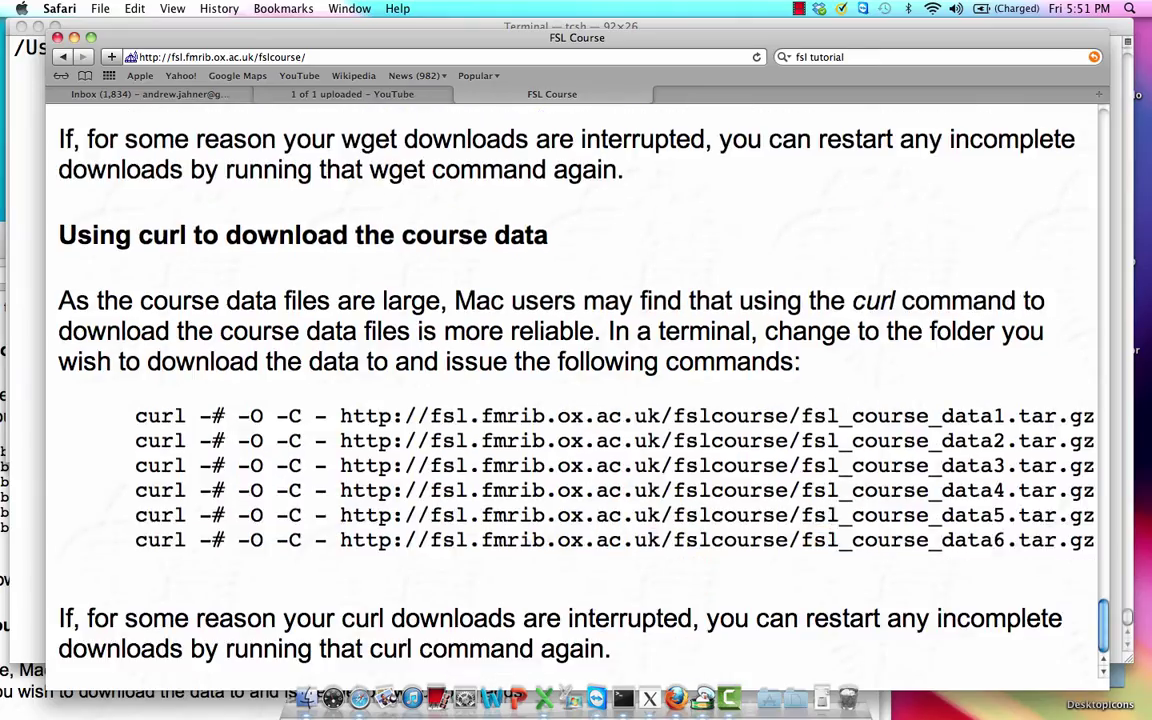
pyautogui.moveTo(1096, 440); pyautogui.dragTo(130, 440)
pyautogui.moveTo(1096, 540); pyautogui.dragTo(130, 540)
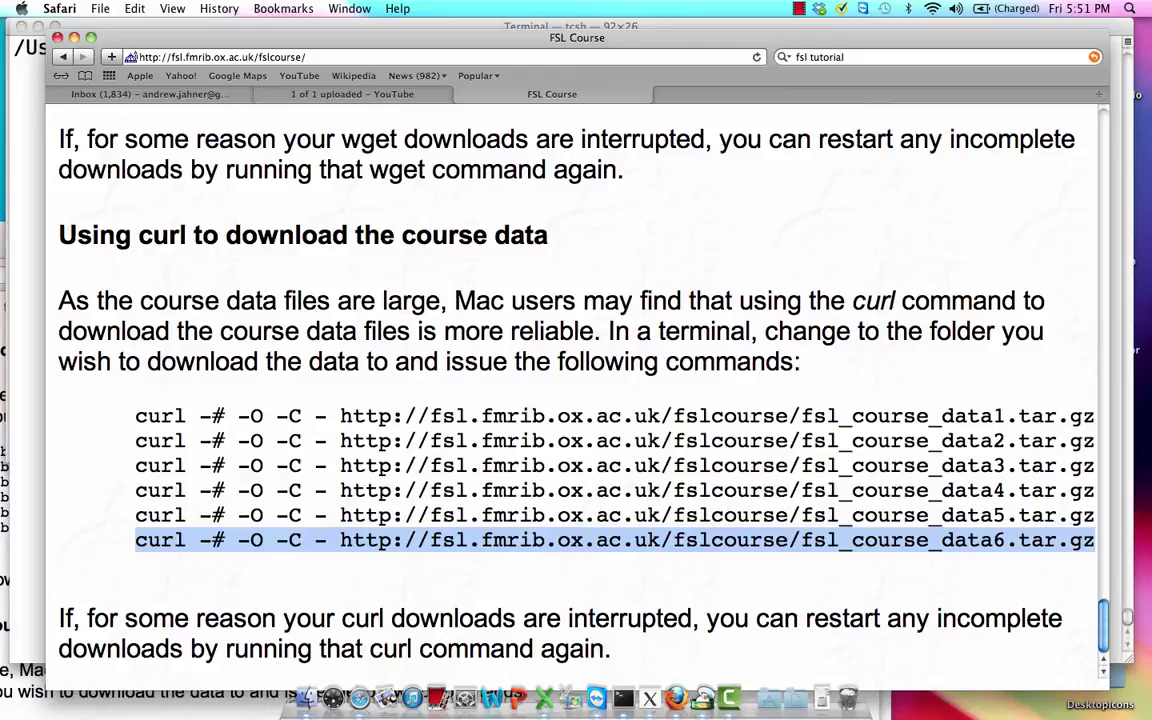
pyautogui.press('super+minus')
pyautogui.press('super+minus')
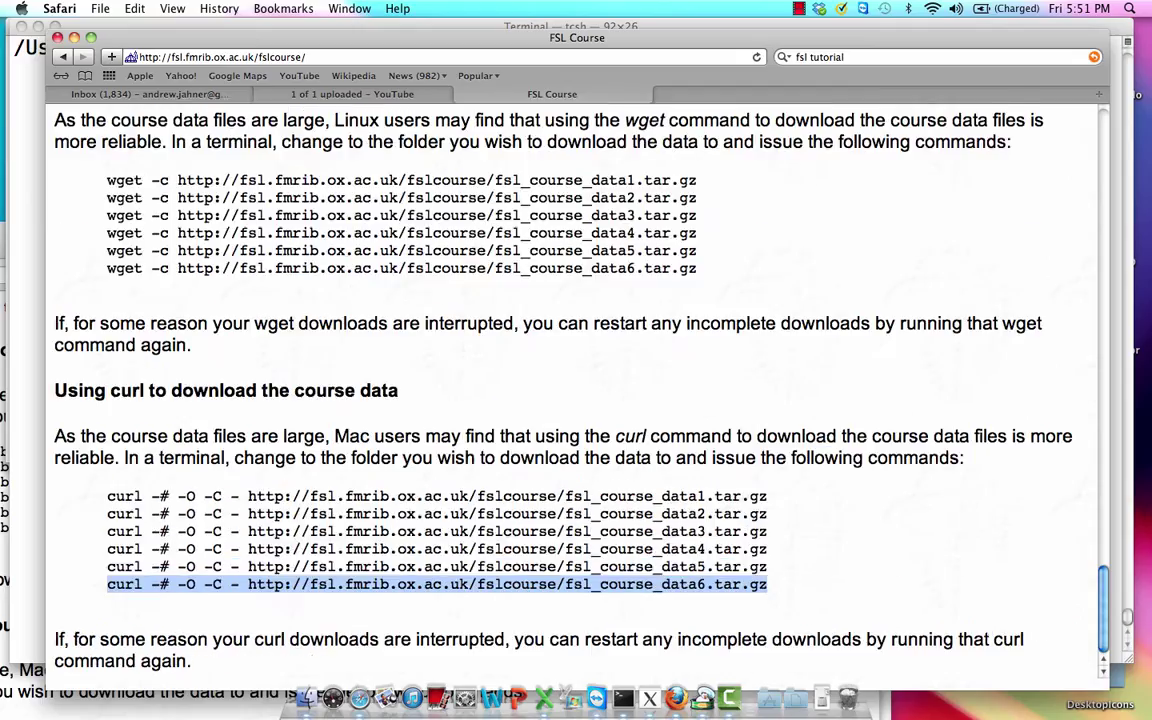
# Step: Switch to Terminal and list the home folder with ls
pyautogui.press('super+Tab')
pyautogui.write('ls')
pyautogui.press('Return')
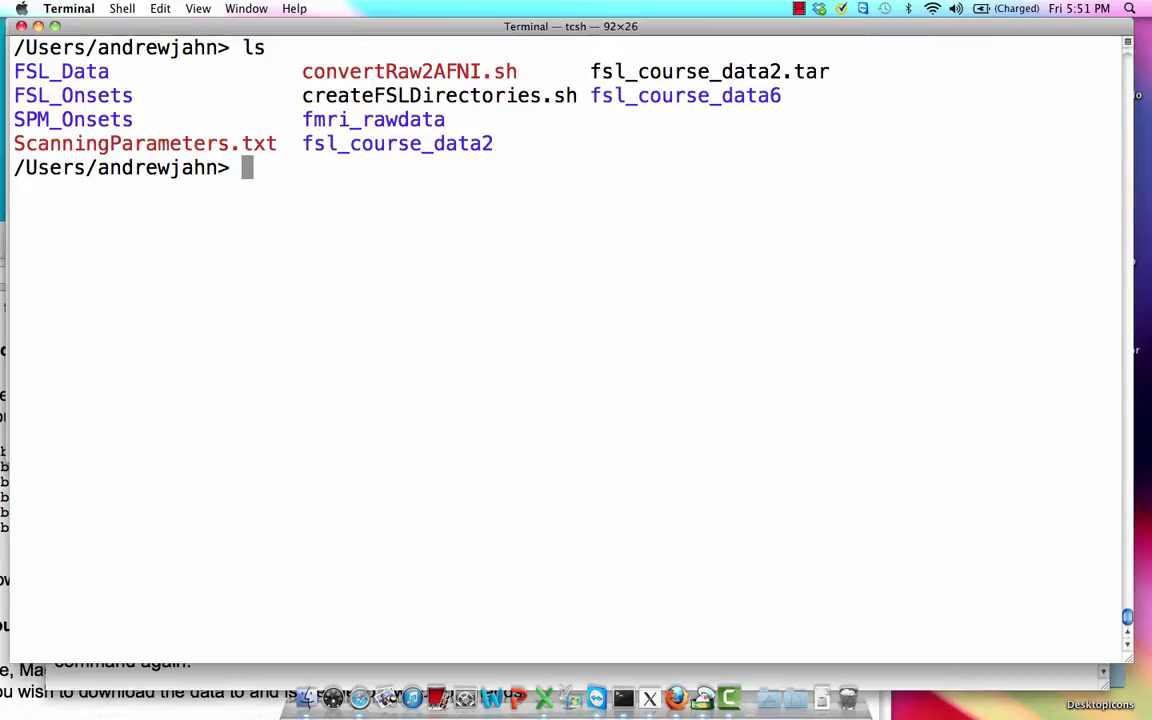
pyautogui.write('gunzip')
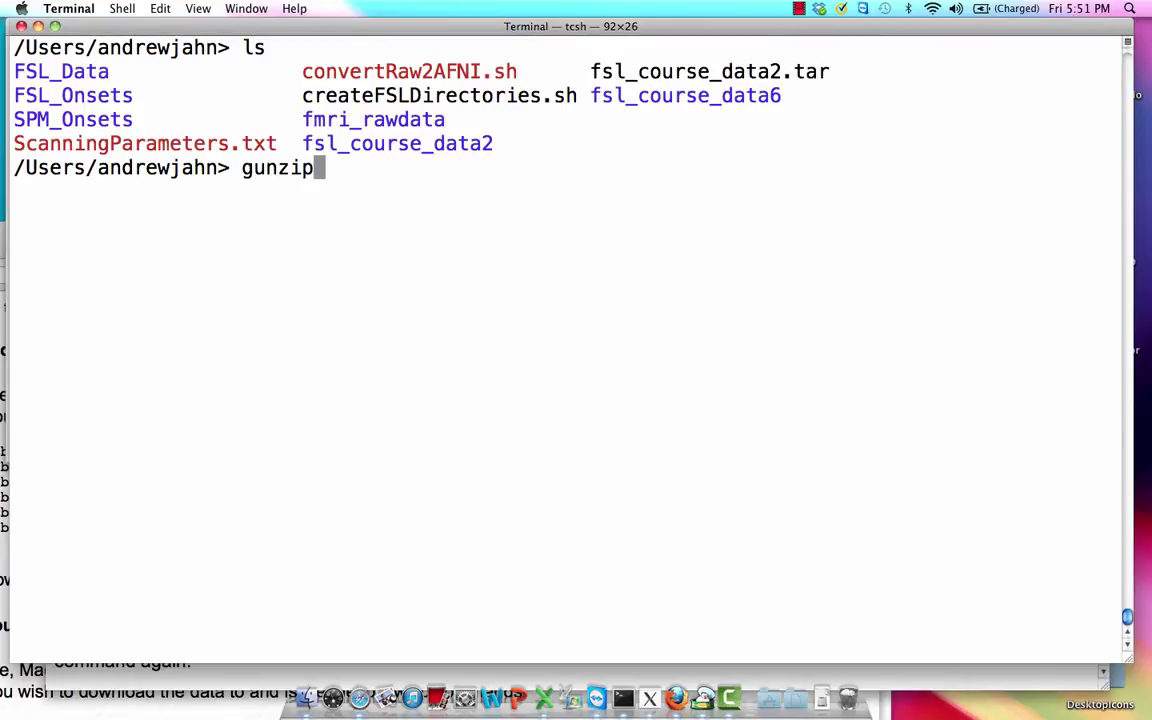
pyautogui.press('BackSpace')
pyautogui.press('BackSpace')
pyautogui.press('BackSpace')
pyautogui.press('BackSpace')
pyautogui.press('BackSpace')
pyautogui.press('BackSpace')
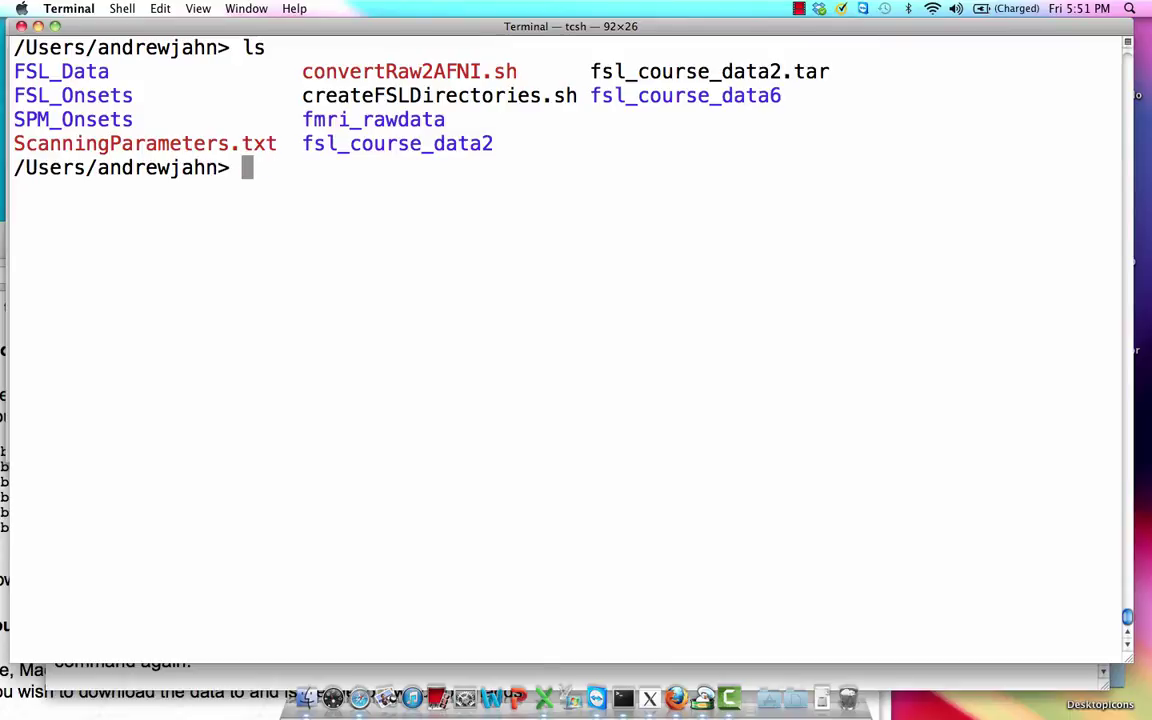
pyautogui.write('tar -xf')
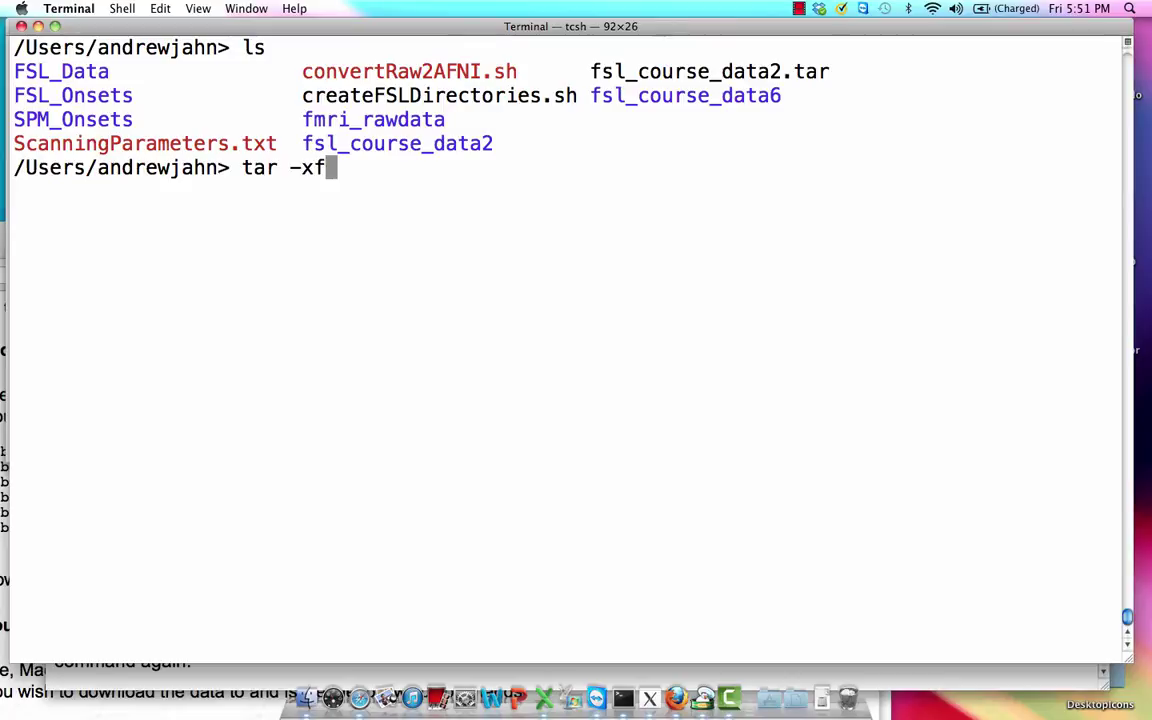
pyautogui.write(' fa')
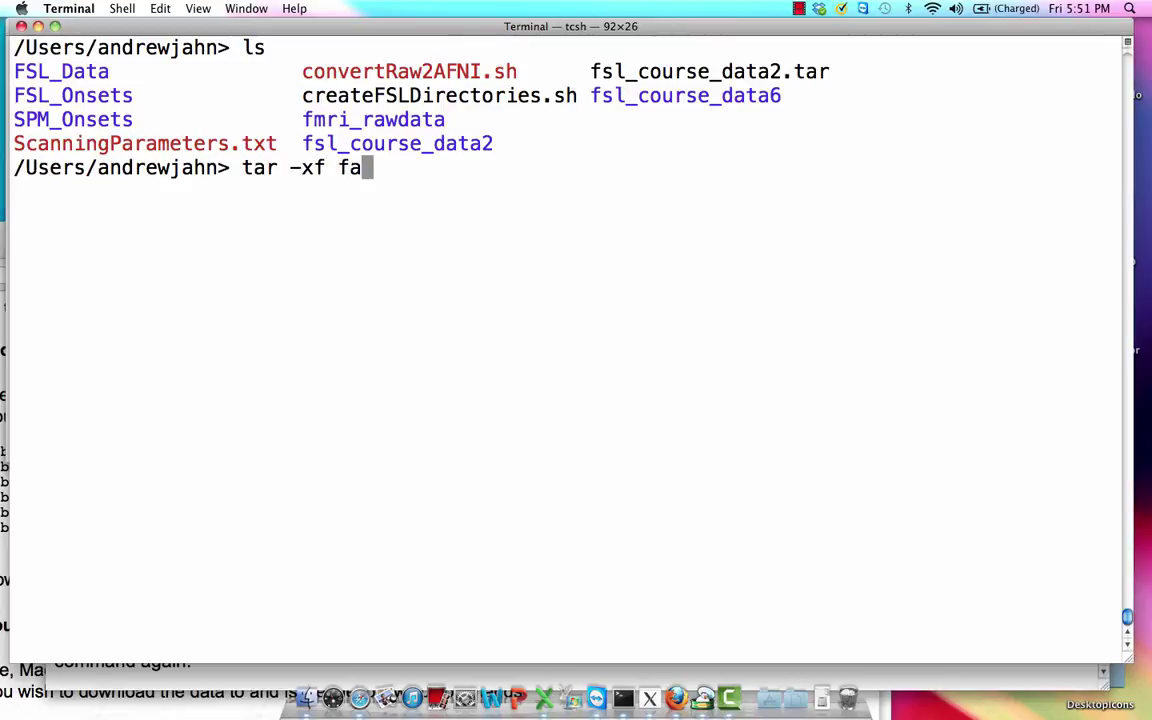
pyautogui.press('BackSpace')
pyautogui.write('sl')
pyautogui.press('Tab')
pyautogui.write('2')
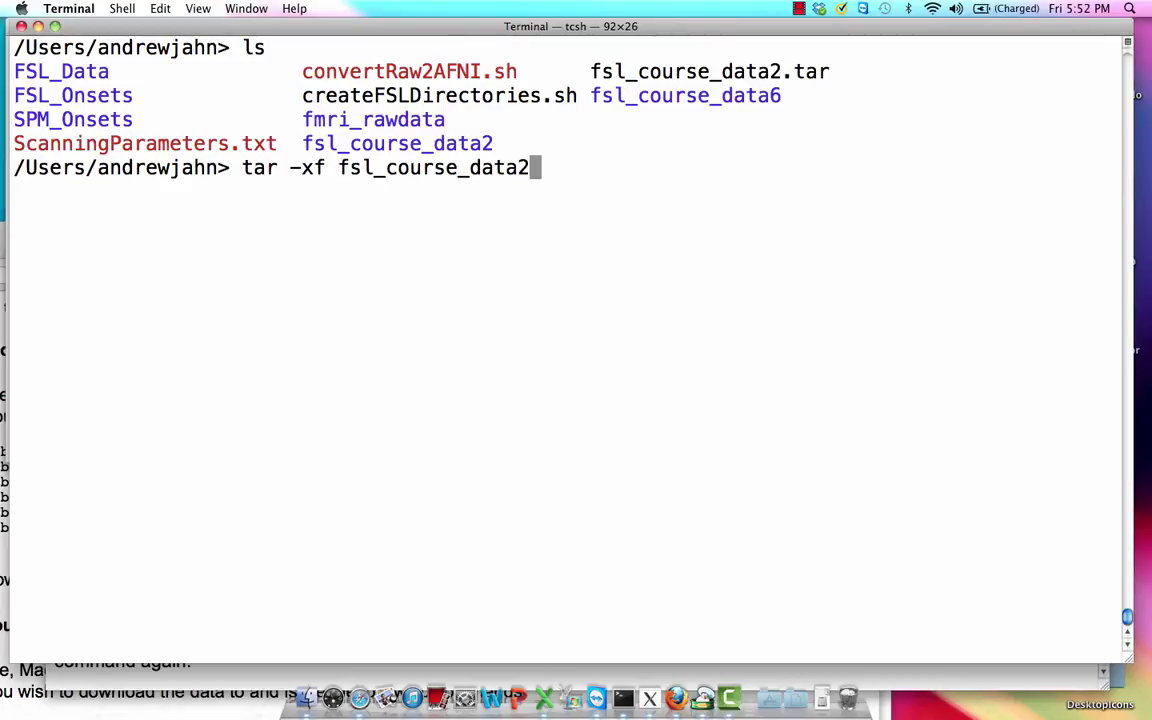
pyautogui.write('.tar')
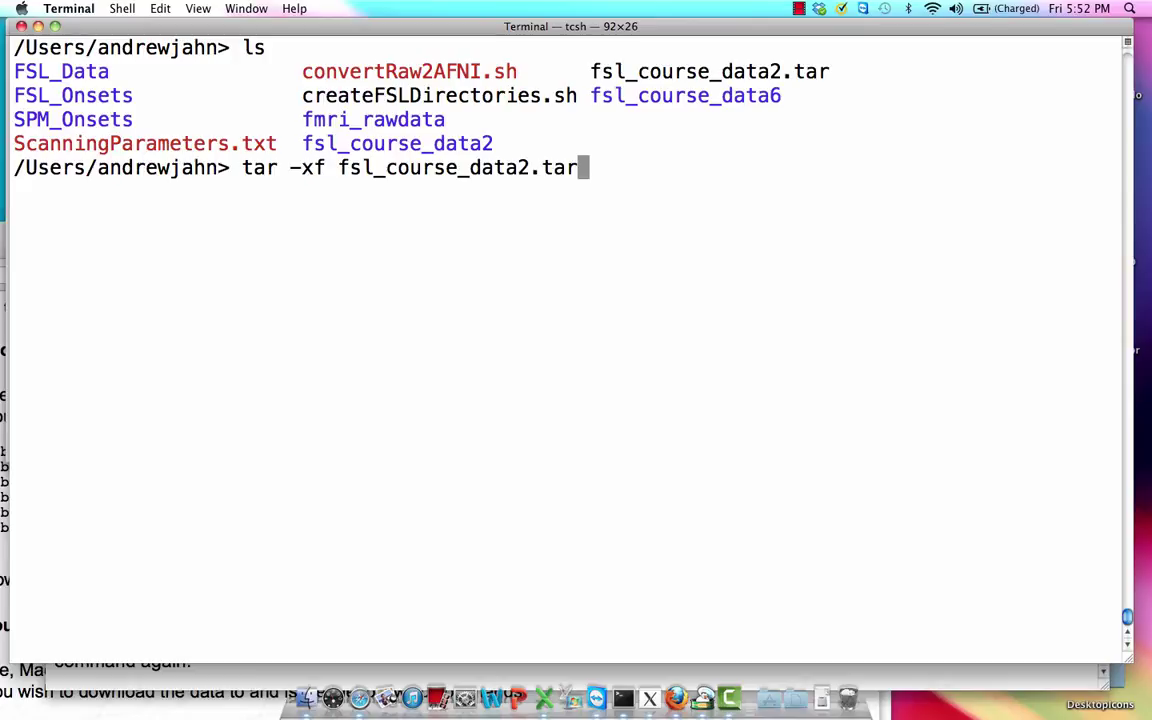
pyautogui.hotkey('ctrl', 'u')
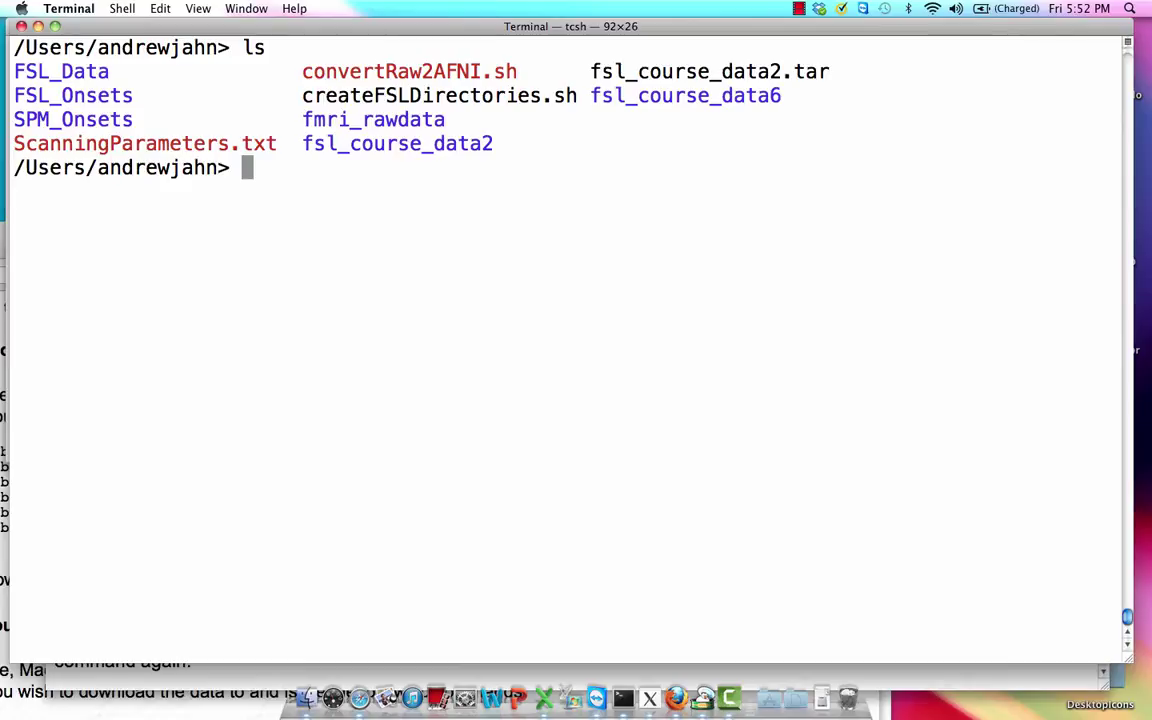
# Step: Move into fsl_course_data2/melodic/av, listing the contents along the way
pyautogui.write('cd fsl_')
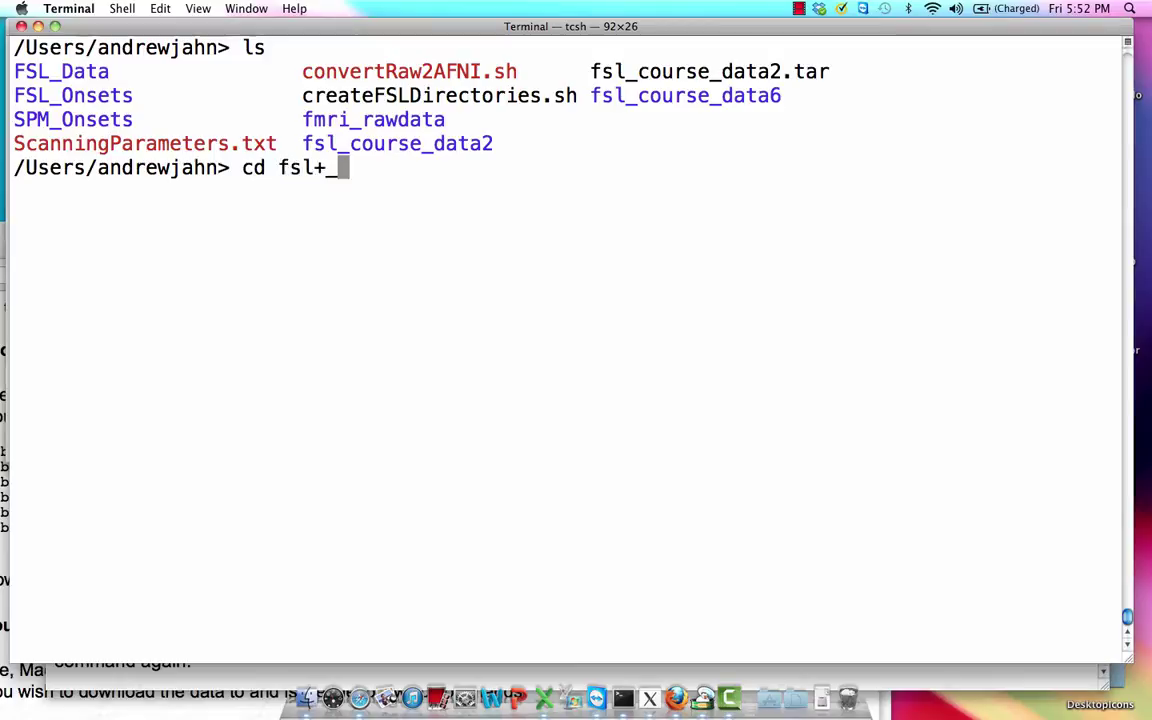
pyautogui.write('course_data2')
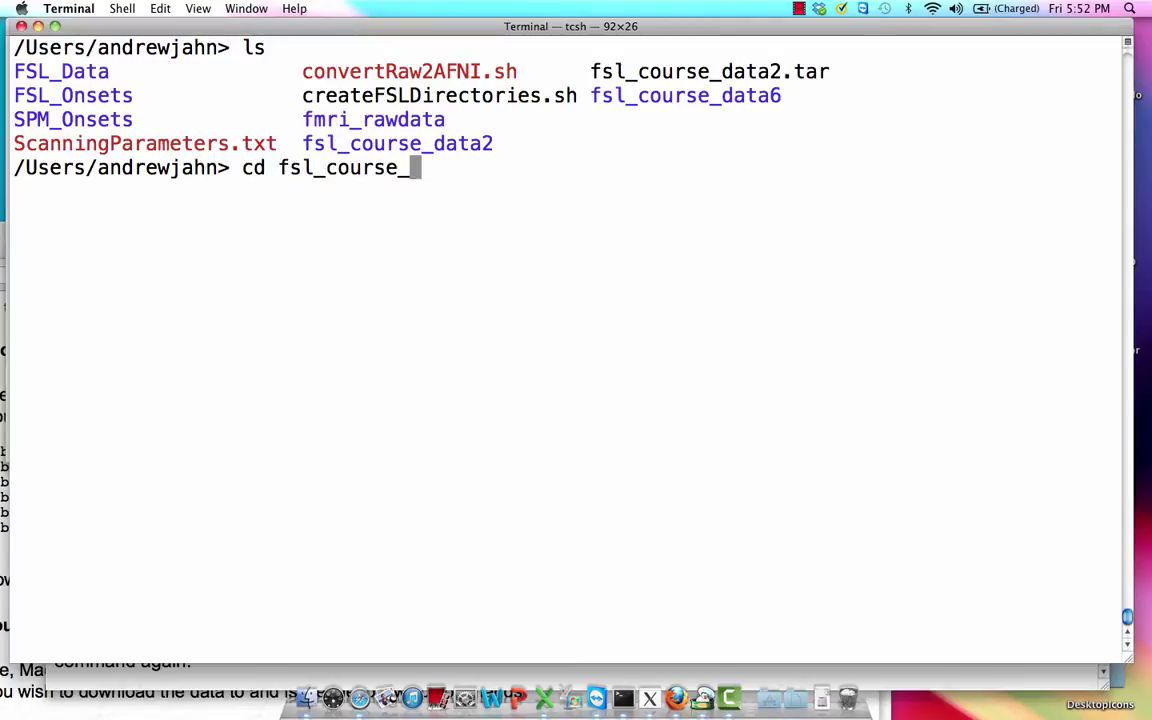
pyautogui.press('Return')
pyautogui.write('ls')
pyautogui.press('Return')
pyautogui.write('cd melodi')
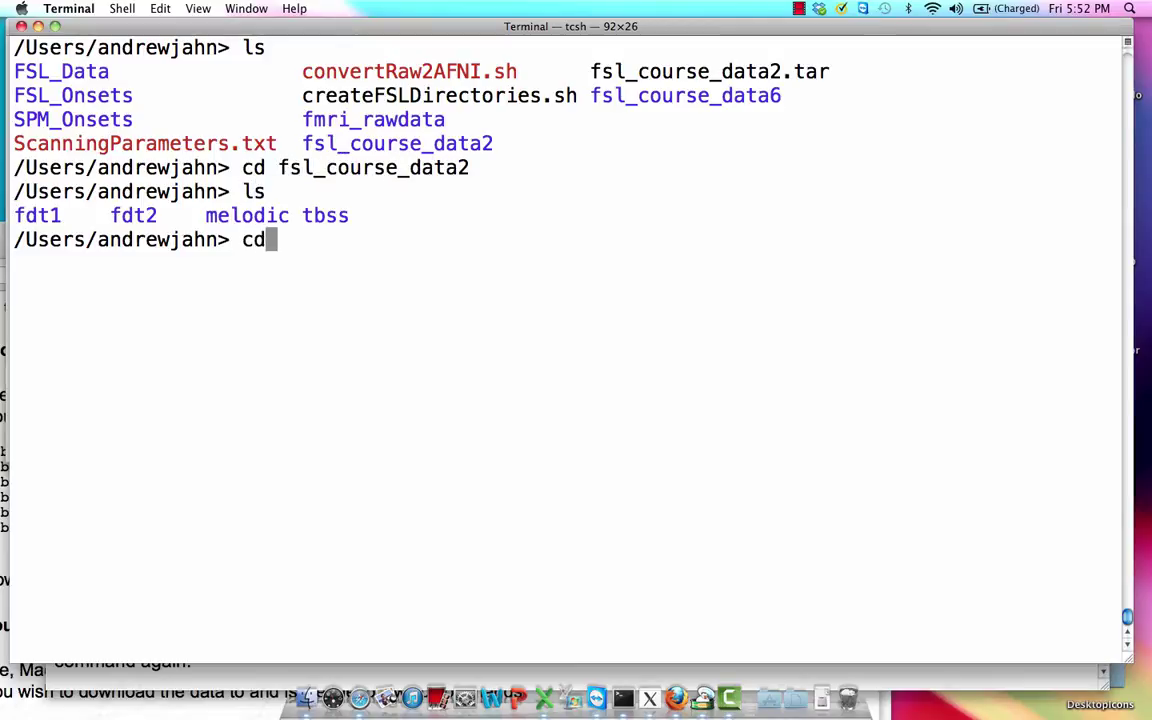
pyautogui.write('c')
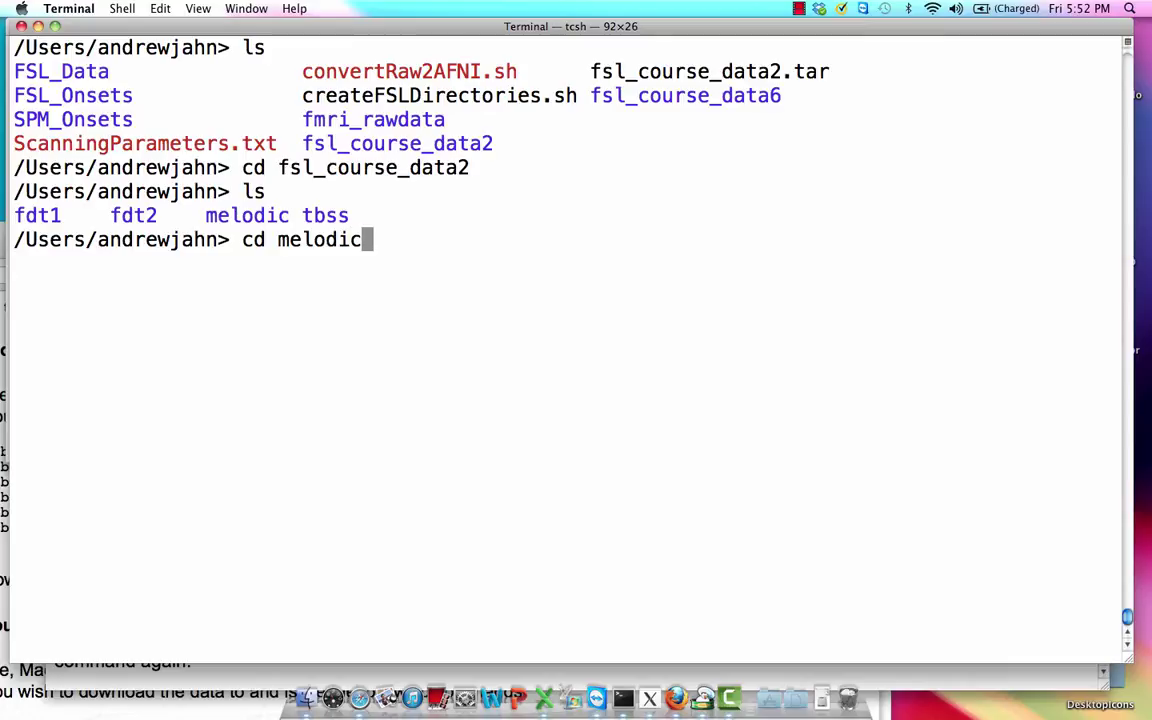
pyautogui.press('Return')
pyautogui.write('ls')
pyautogui.press('Return')
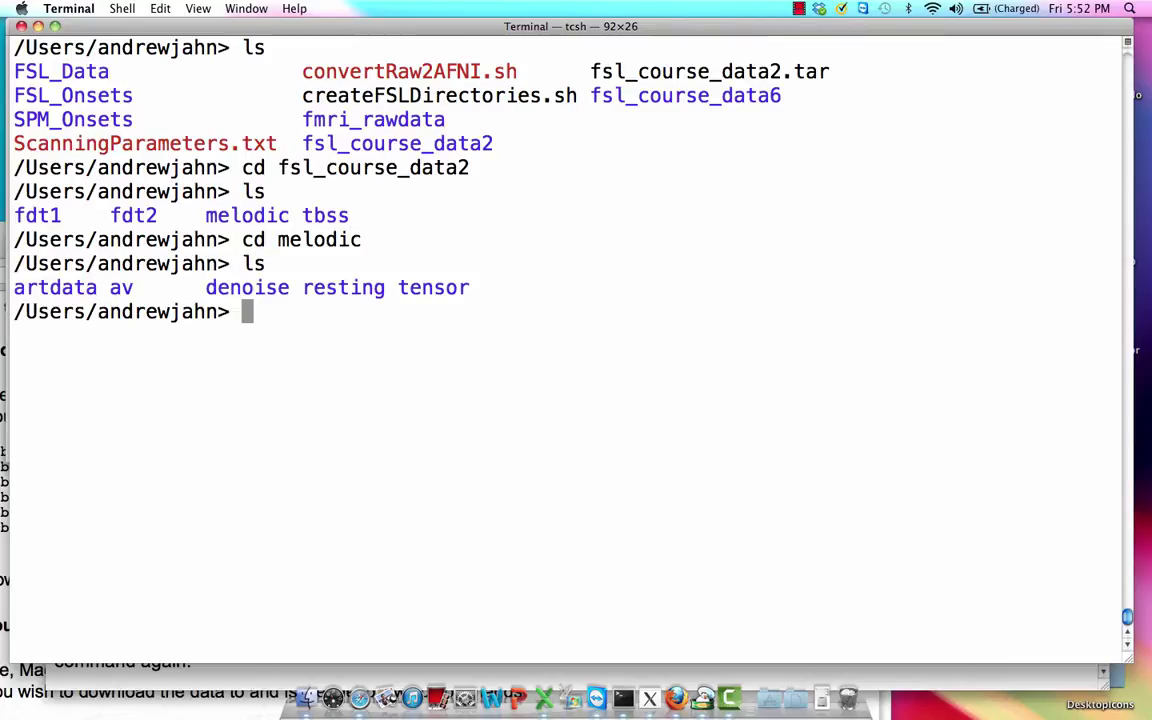
pyautogui.write('ls')
pyautogui.press('BackSpace')
pyautogui.press('BackSpace')
pyautogui.press('BackSpace')
pyautogui.write('cd a')
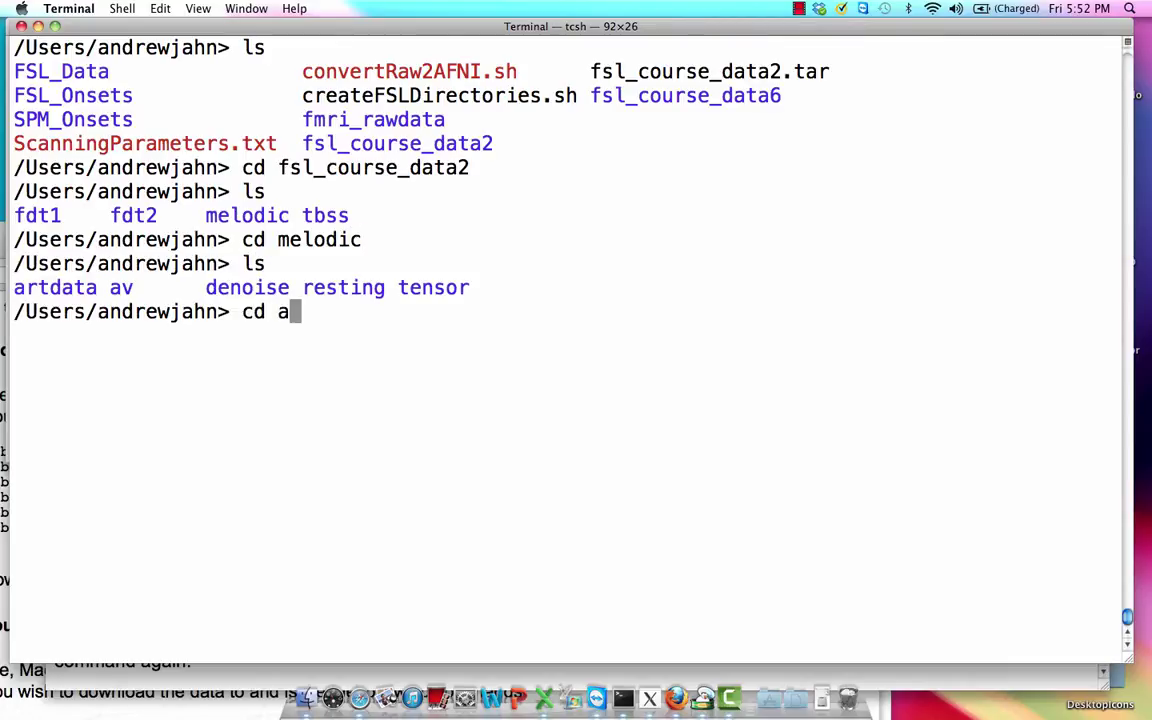
pyautogui.write('v')
pyautogui.press('Return')
pyautogui.write('ls')
pyautogui.press('Return')
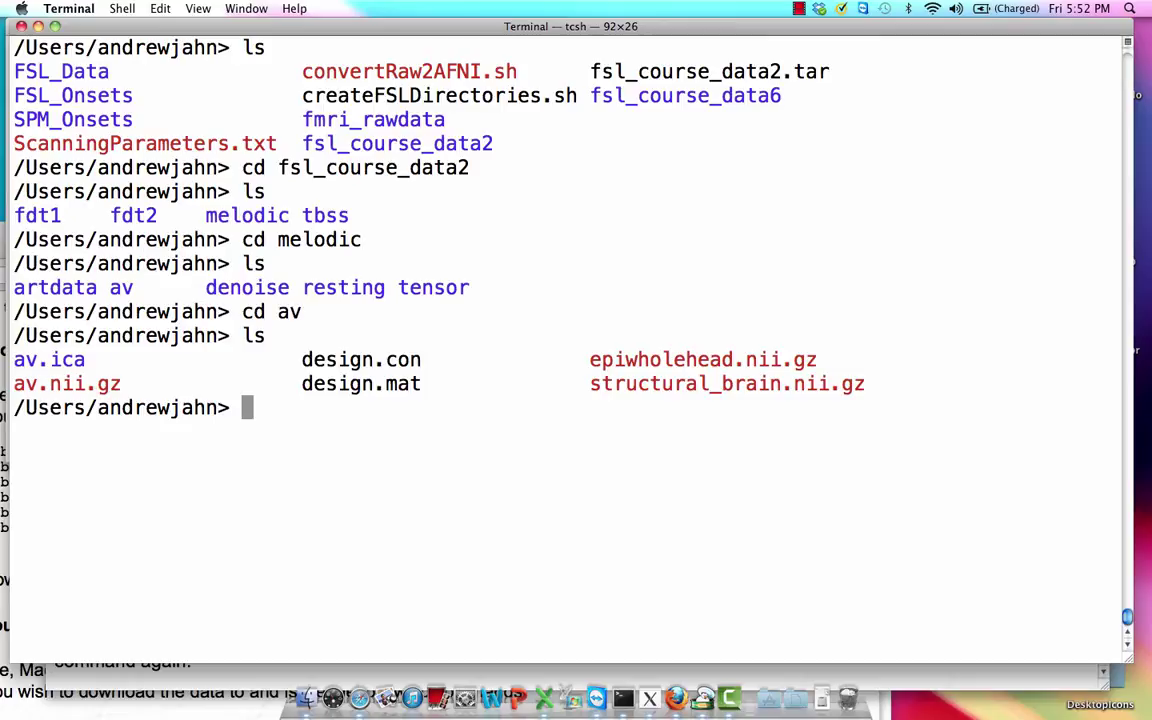
# Step: Launch the MELODIC GUI in the background with 'Melodic_gui &'
pyautogui.write('Meldoci')
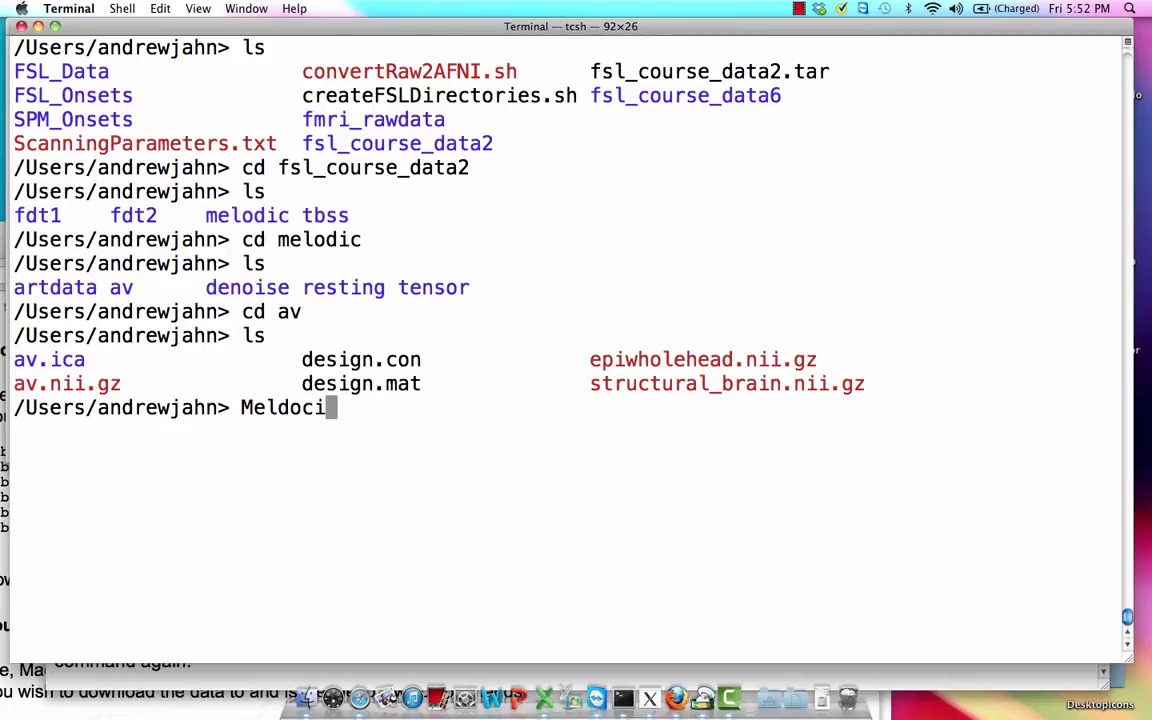
pyautogui.press('BackSpace')
pyautogui.press('BackSpace')
pyautogui.write('ic')
pyautogui.press('BackSpace')
pyautogui.press('BackSpace')
pyautogui.press('BackSpace')
pyautogui.press('BackSpace')
pyautogui.press('BackSpace')
pyautogui.write('odic_gui &')
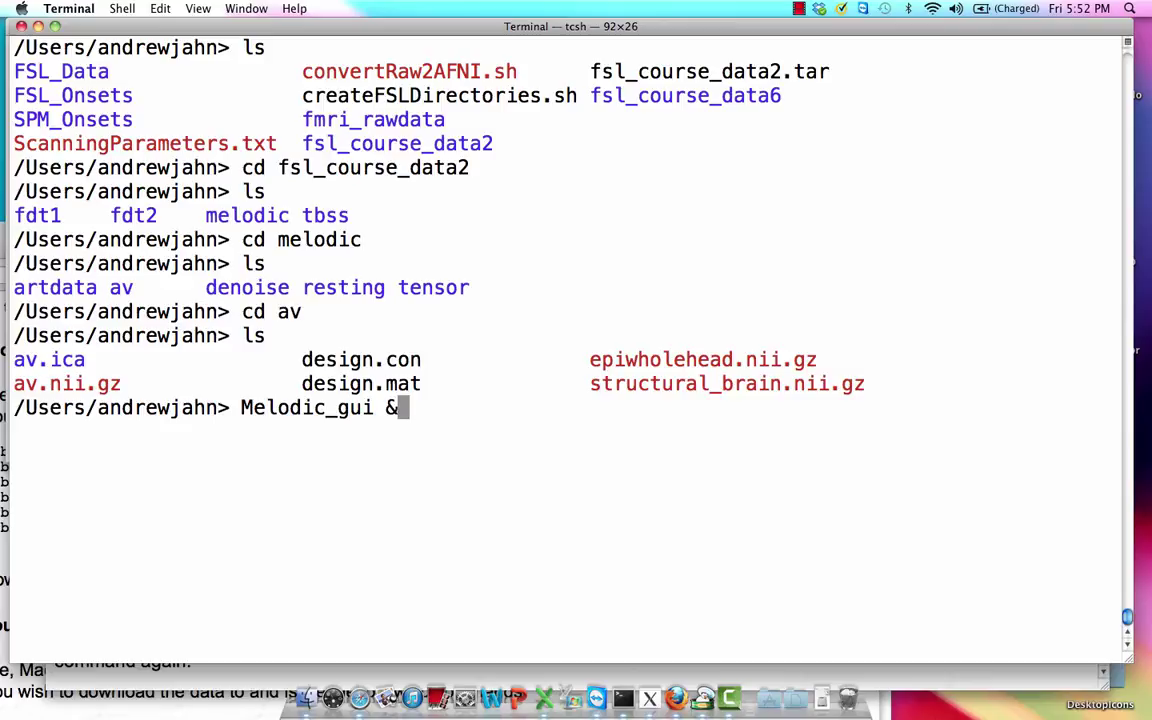
pyautogui.press('Return')
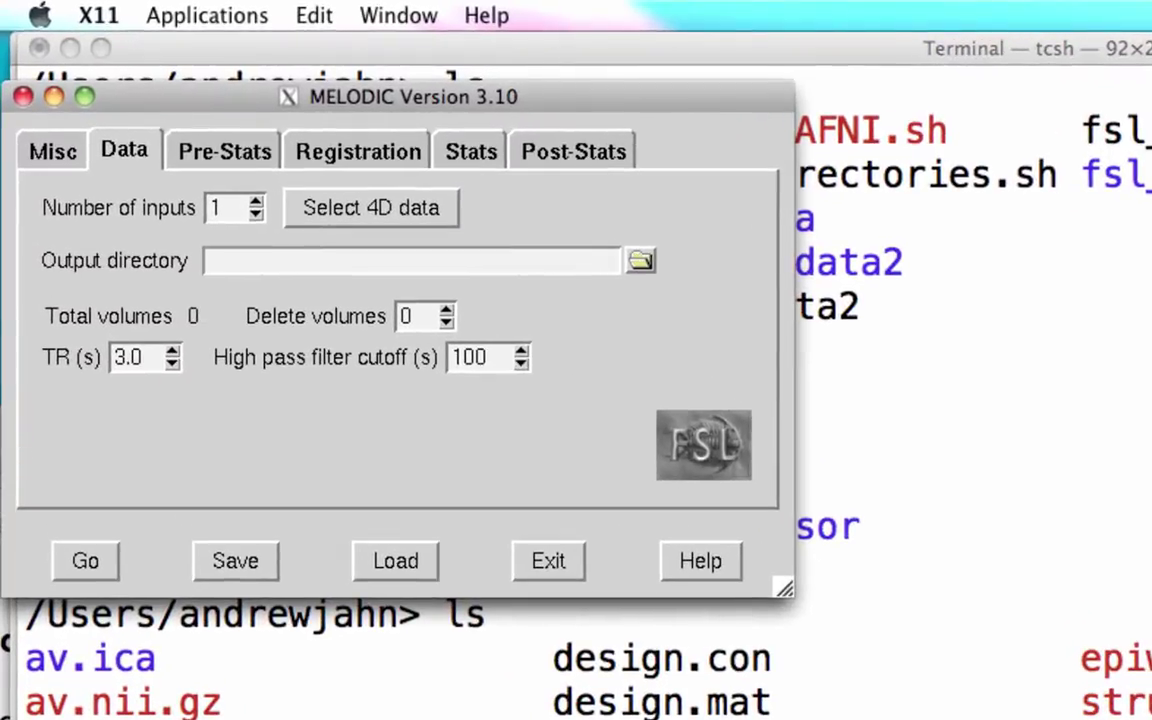
# Step: Glance at the Pre-Stats and Registration options, then return to the Data tab (TR 3.0 s, cutoff 100 s)
pyautogui.moveTo(260, 107)
pyautogui.click(224, 151)
pyautogui.click(358, 151)
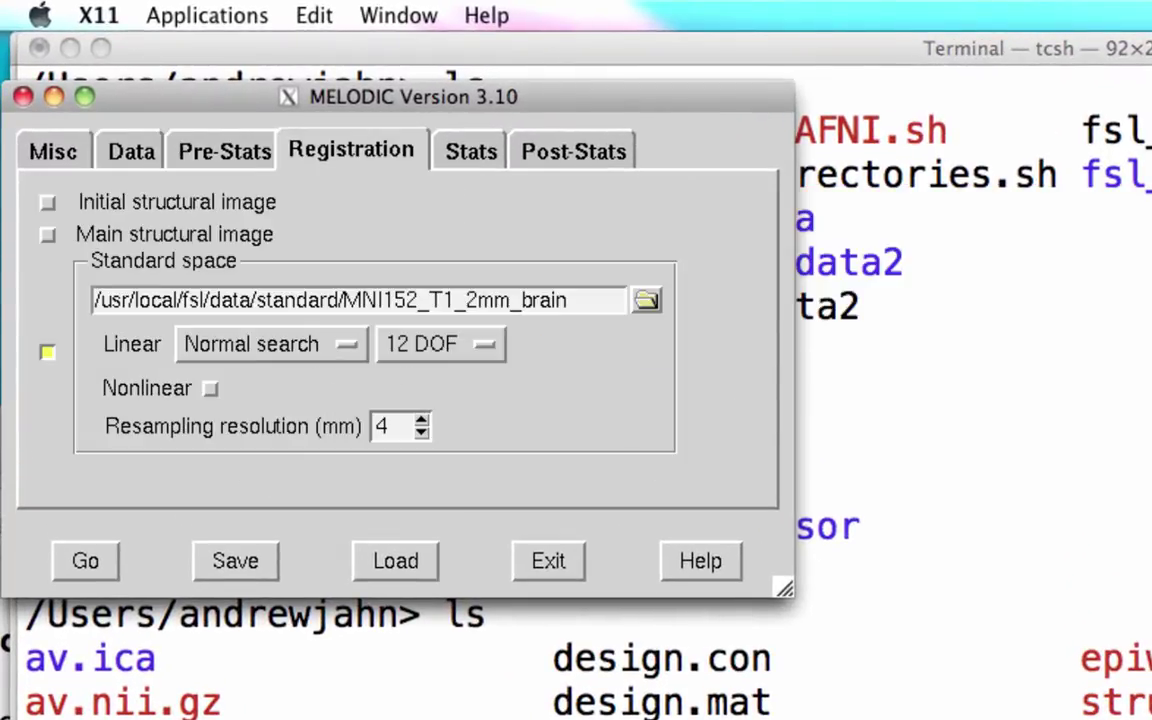
pyautogui.click(124, 151)
pyautogui.click(224, 151)
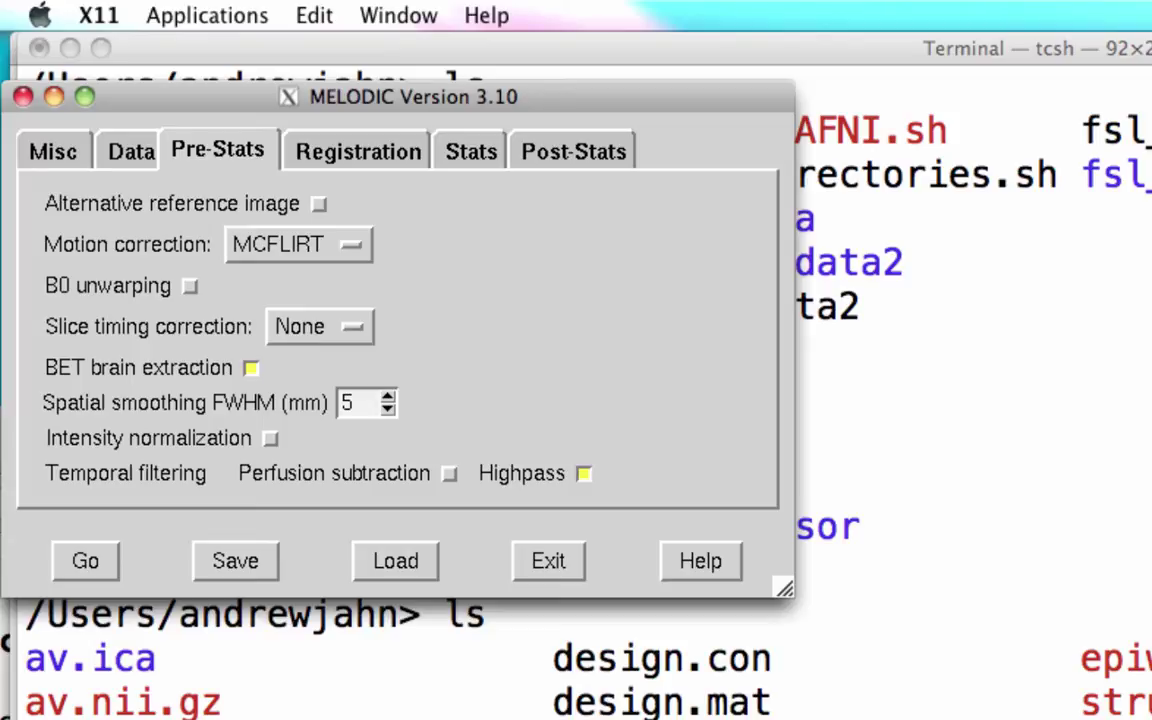
pyautogui.click(124, 150)
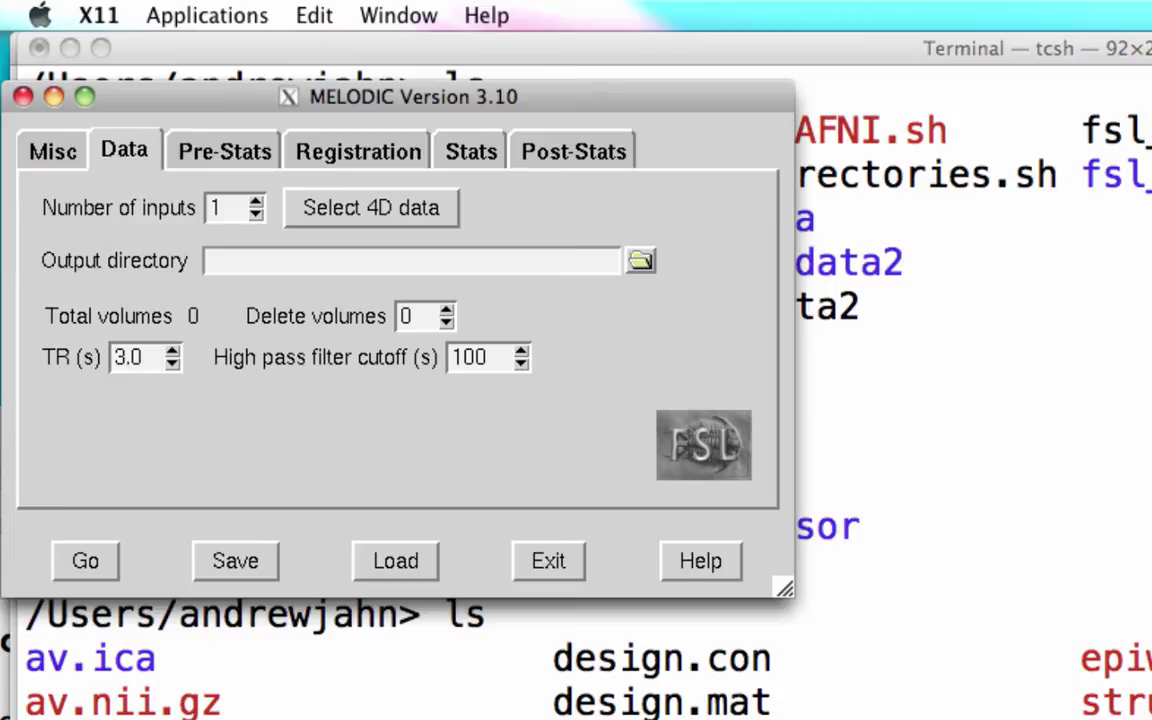
# Step: Review the Pre-Stats, Registration and Stats tabs in turn, ending on Single-session ICA settings
pyautogui.click(224, 151)
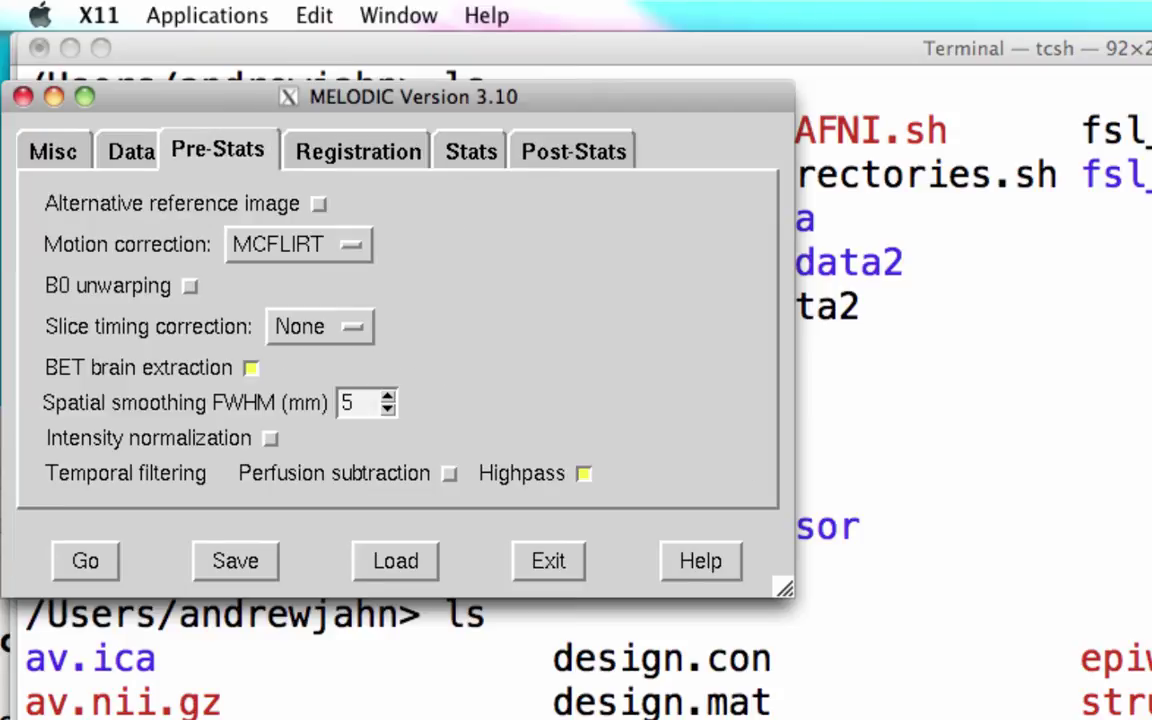
pyautogui.click(358, 151)
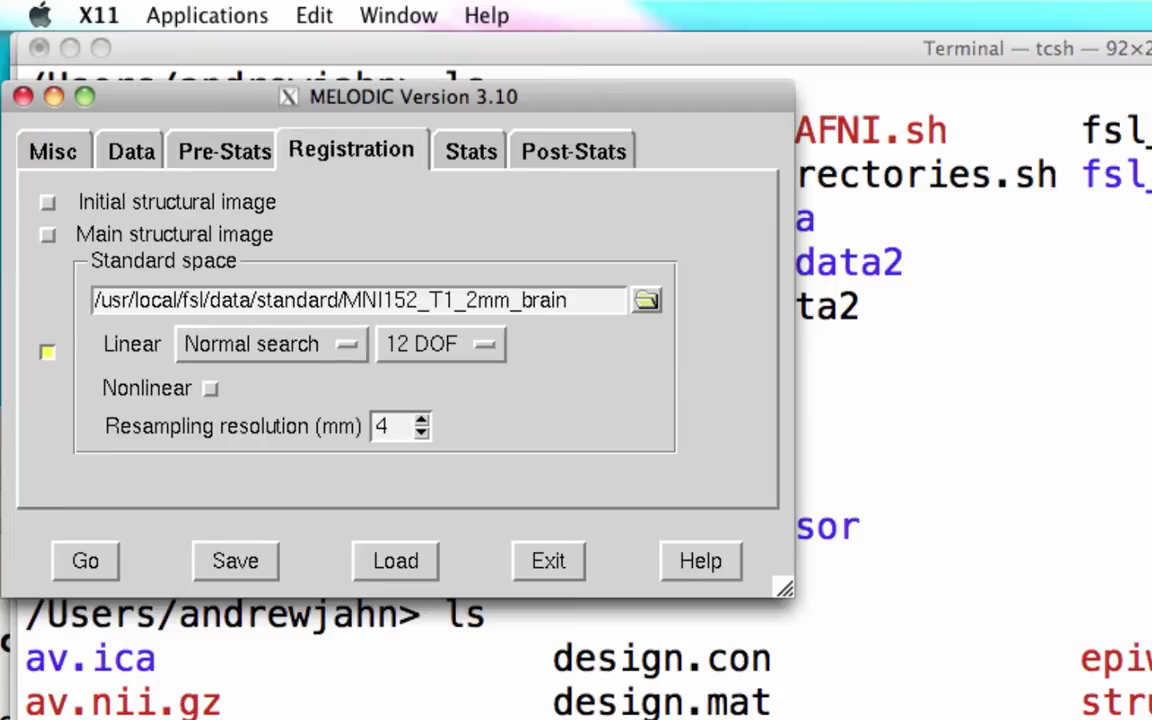
pyautogui.click(464, 151)
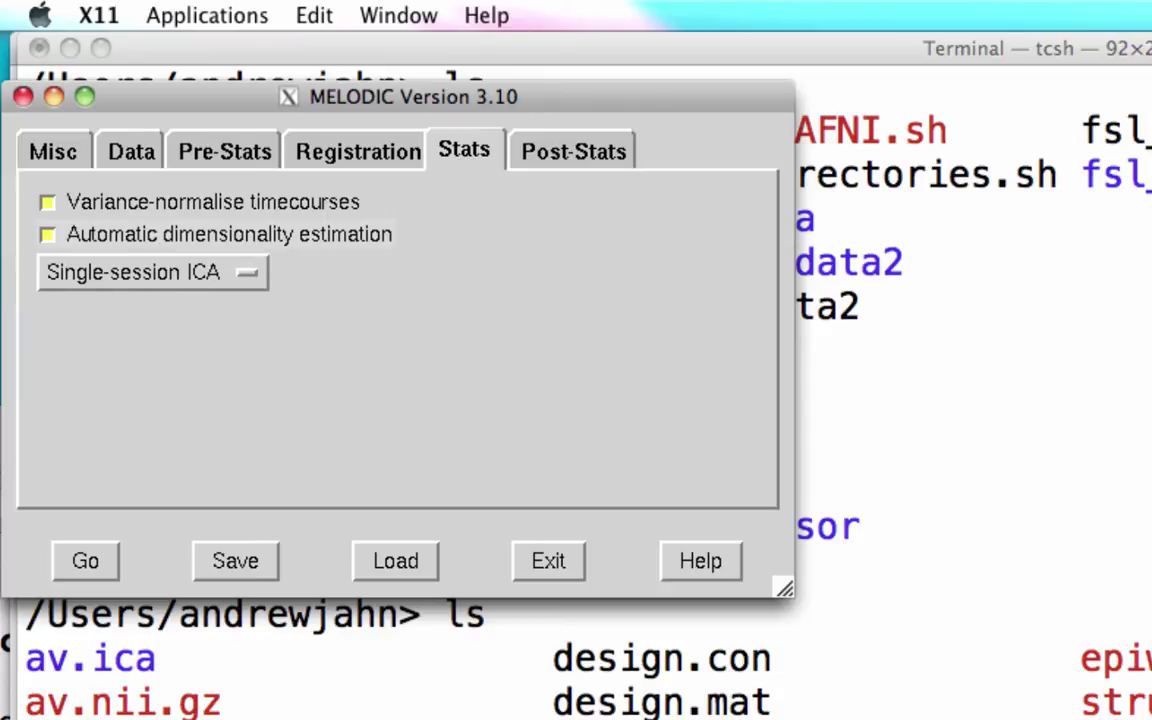
# Step: Try 8 output components, re-enable automatic dimensionality estimation, and view Post-Stats (threshold 0.5)
pyautogui.click(47, 234)
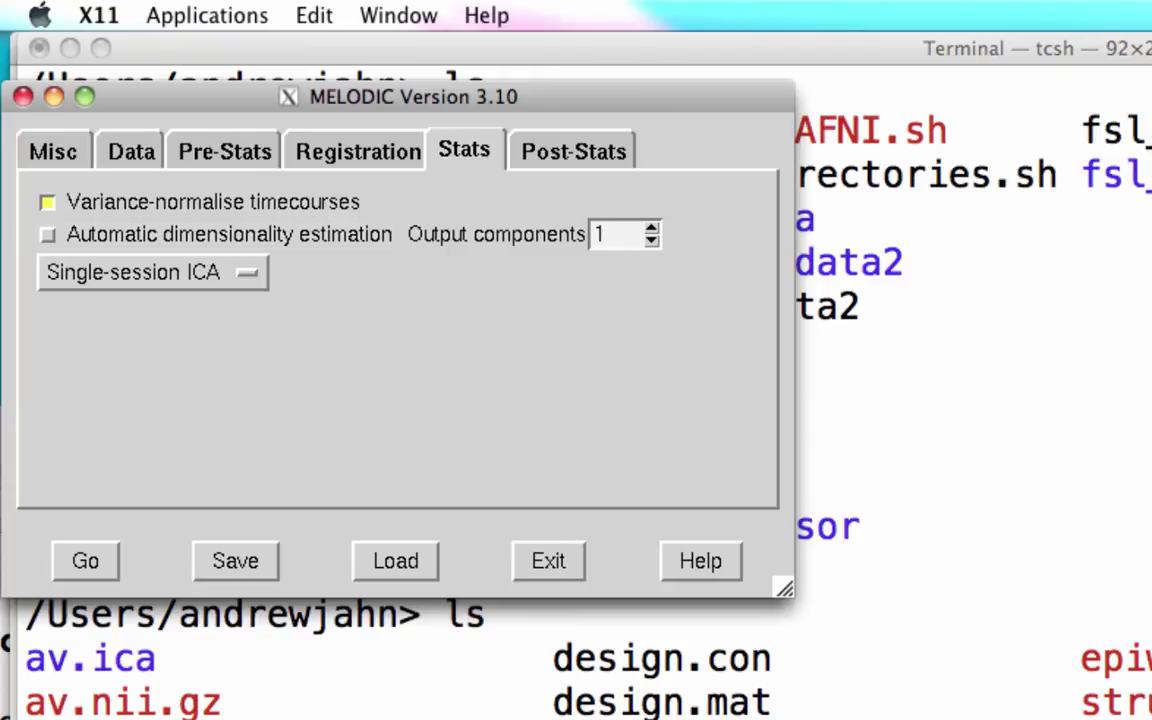
pyautogui.press('Up')
pyautogui.press('Up')
pyautogui.press('Up')
pyautogui.press('Up')
pyautogui.press('Up')
pyautogui.press('Up')
pyautogui.press('Up')
pyautogui.press('Up')
pyautogui.press('Down')
pyautogui.click(47, 234)
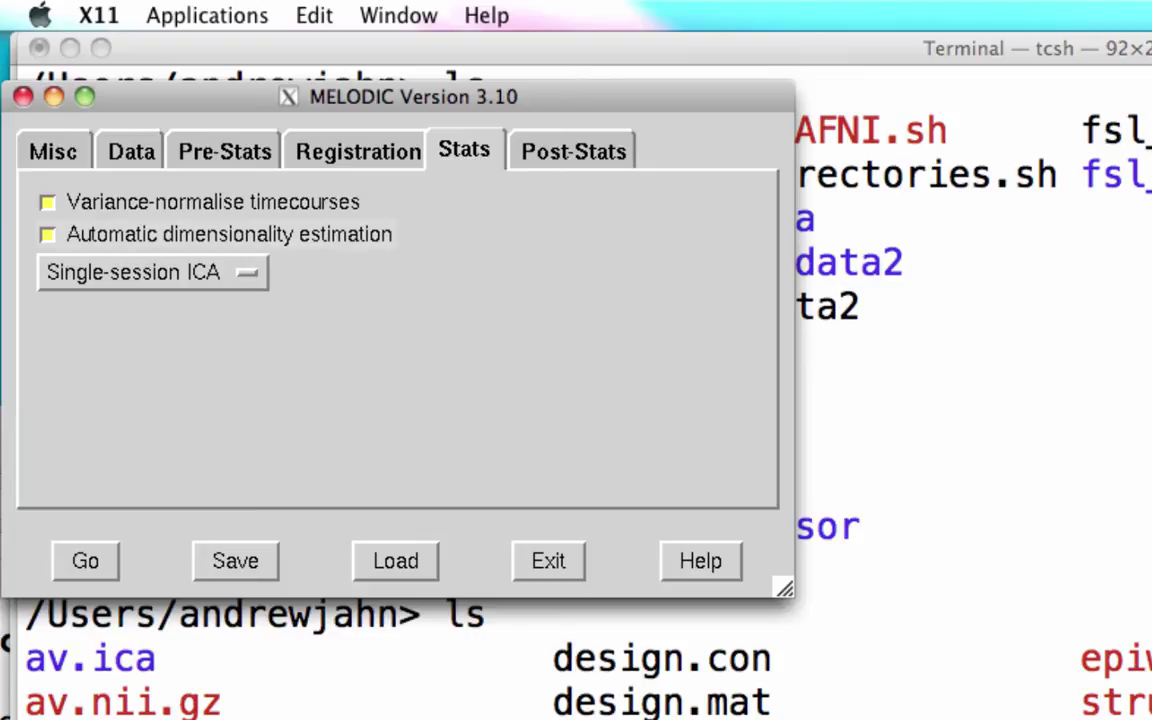
pyautogui.moveTo(406, 229)
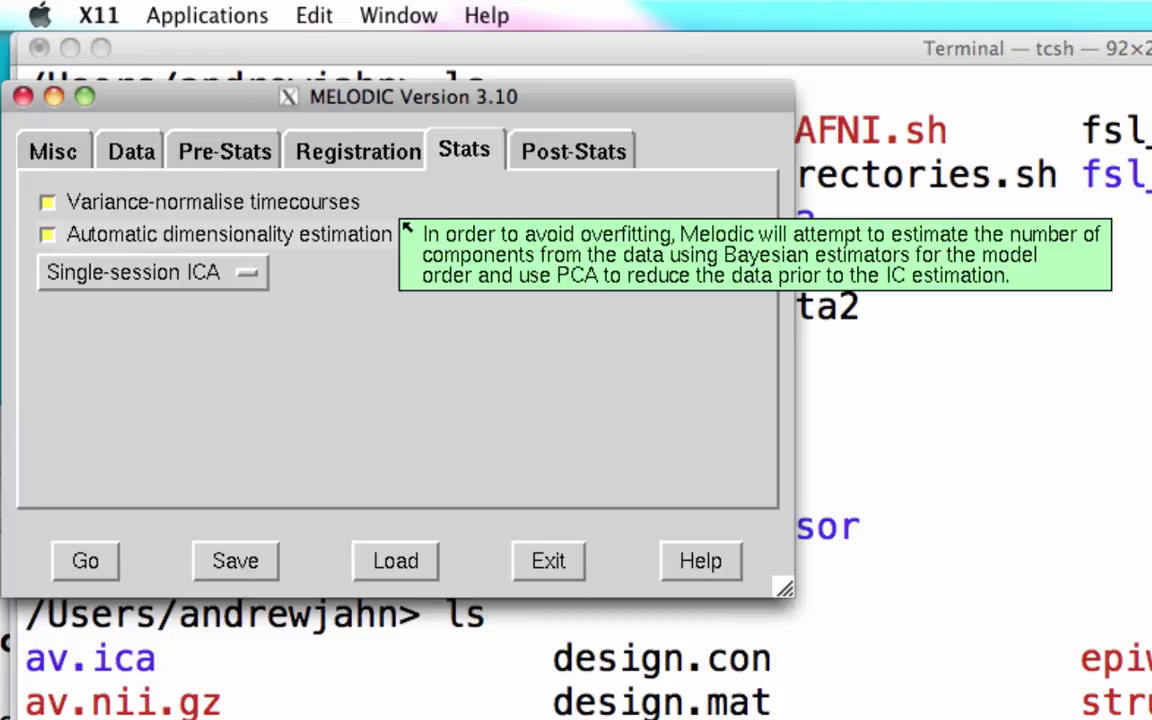
pyautogui.click(567, 150)
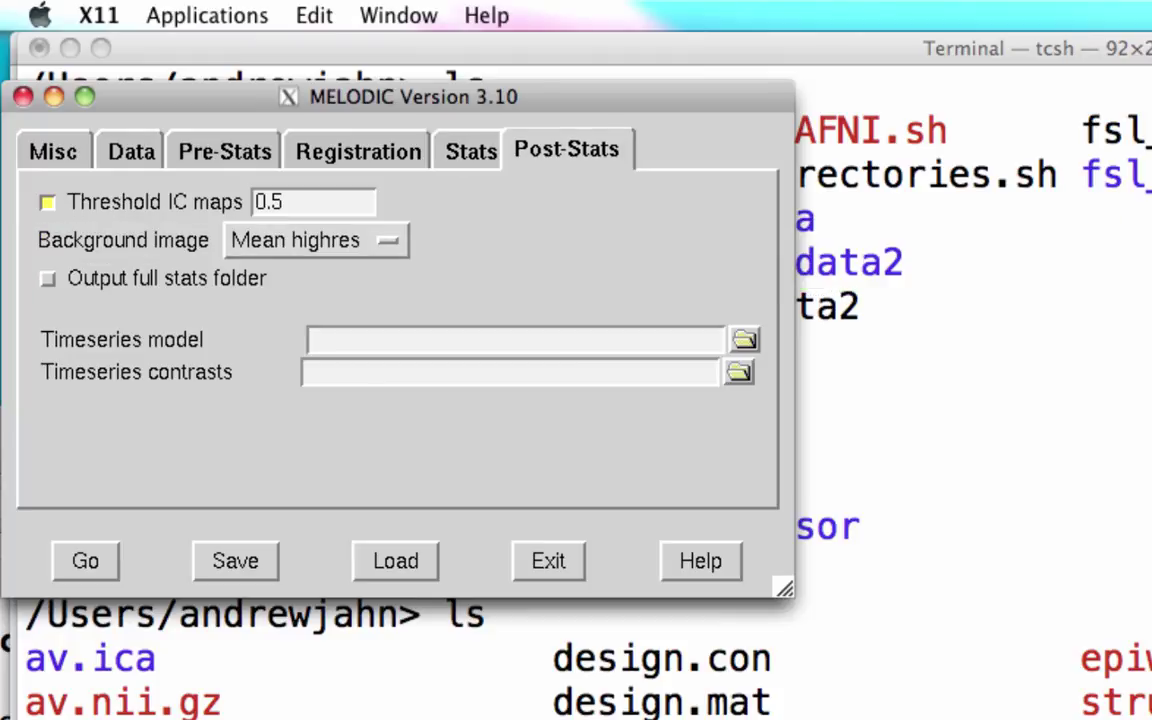